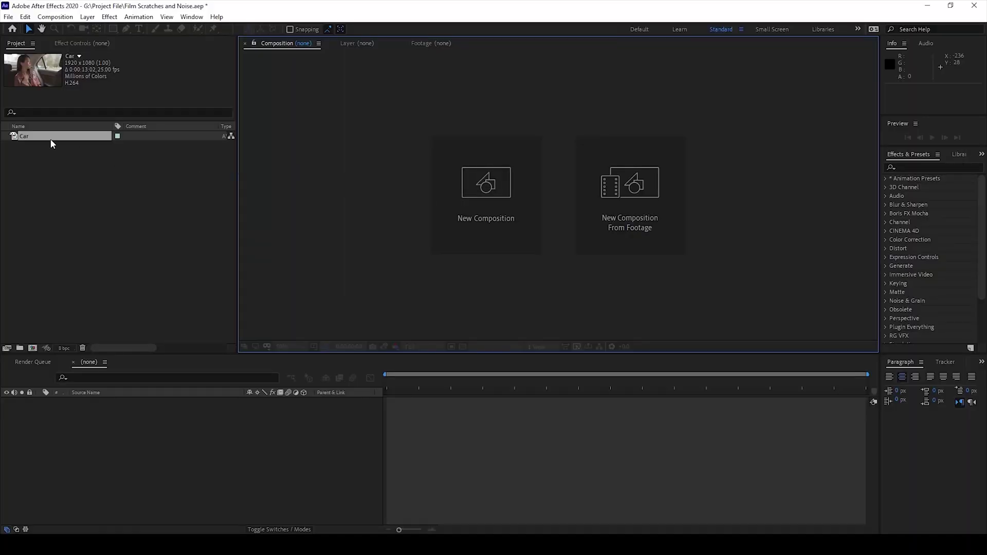
Step: Build the Car 2 composition from the Car footage and play a short preview
left_click_drag(27, 143, 32, 348)
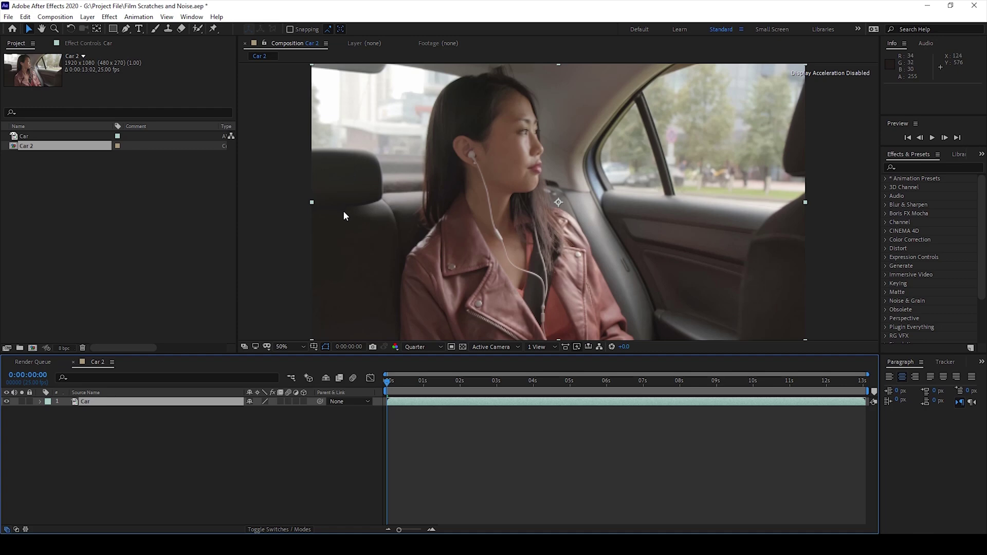
key("space")
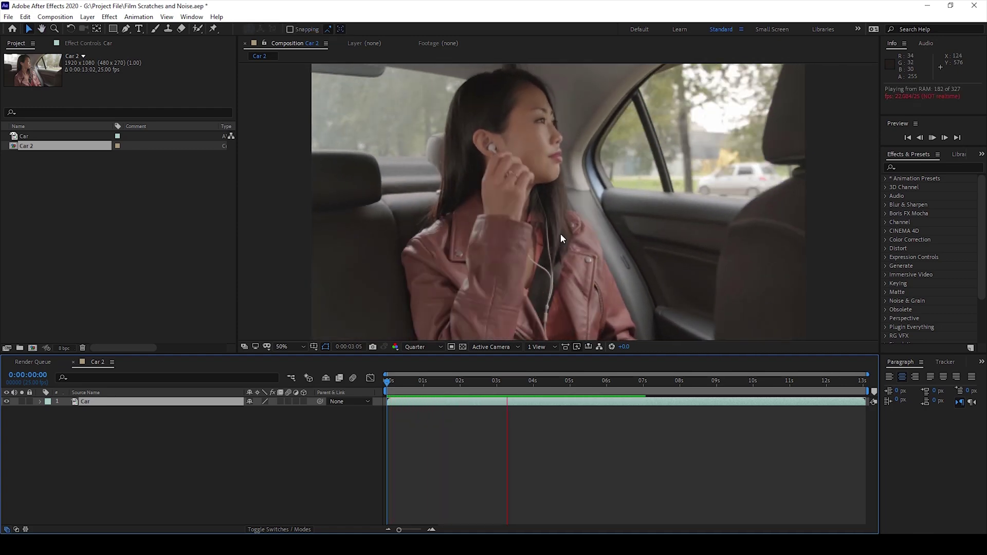
key("space")
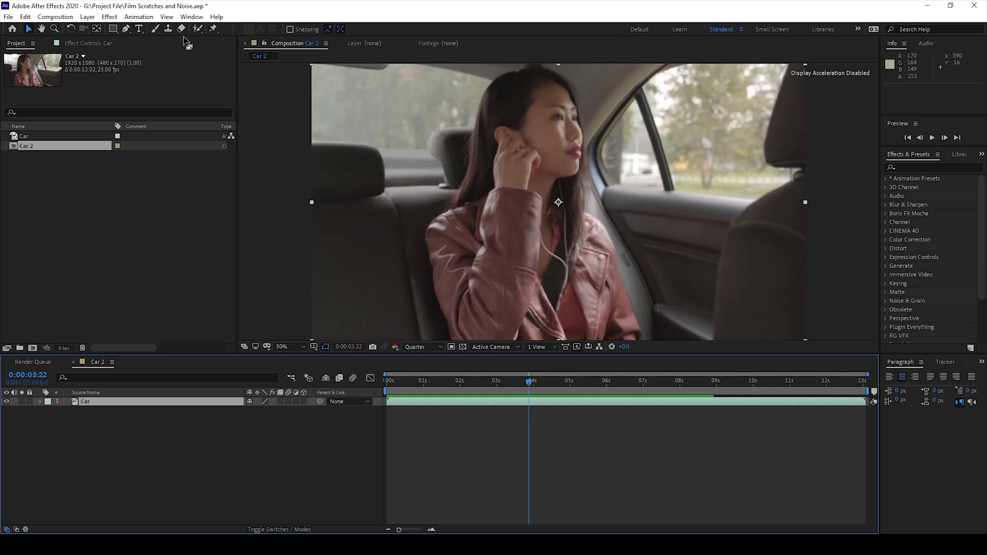
Step: Create a new black 1920×1080 solid named 'Noise Layer' from the Layer menu
left_click(86, 17)
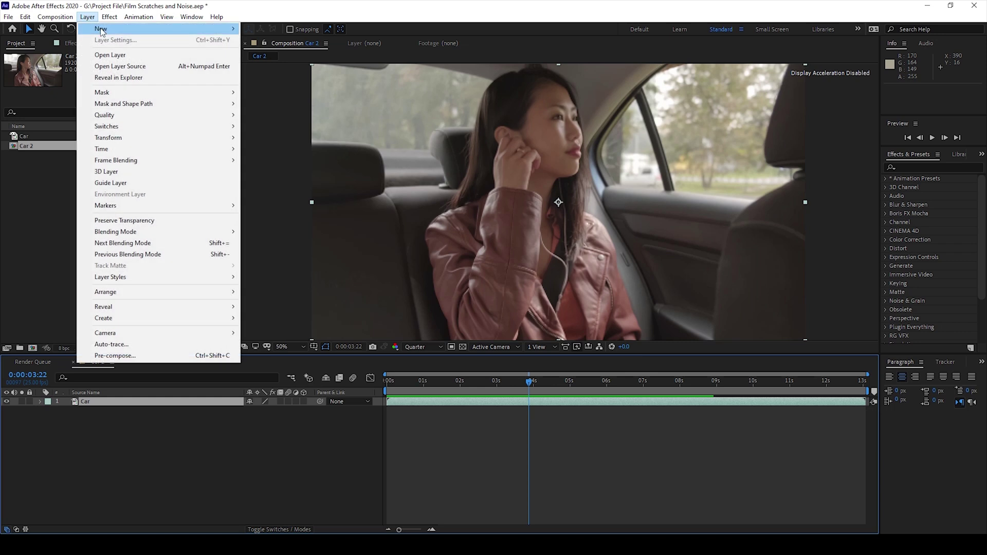
mouse_move(133, 30)
left_click(249, 39)
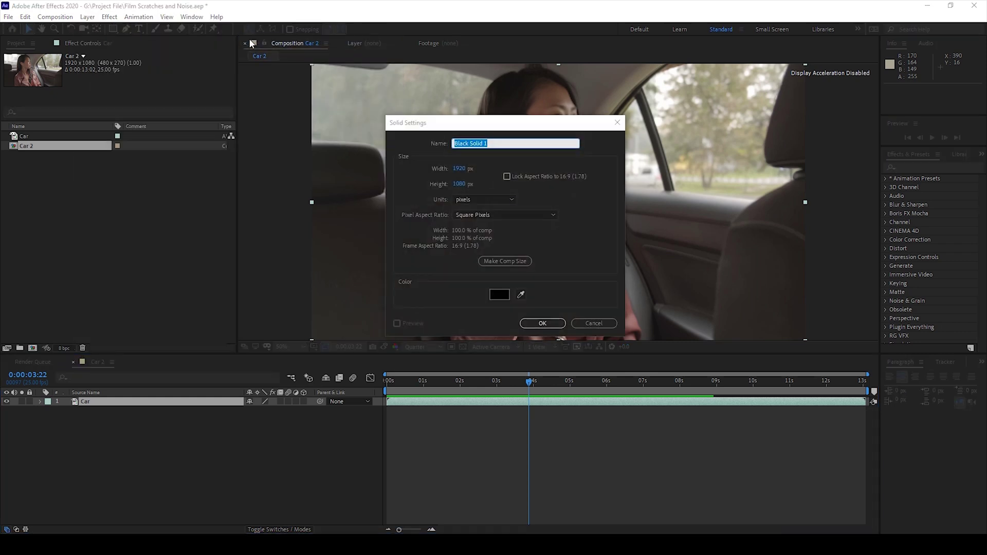
type("Noise ")
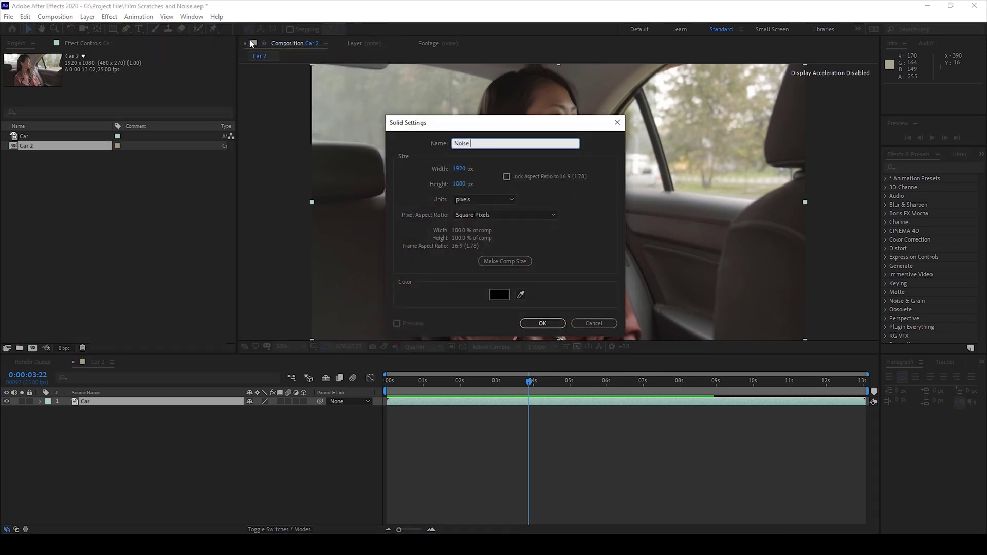
type("Layer")
left_click(535, 323)
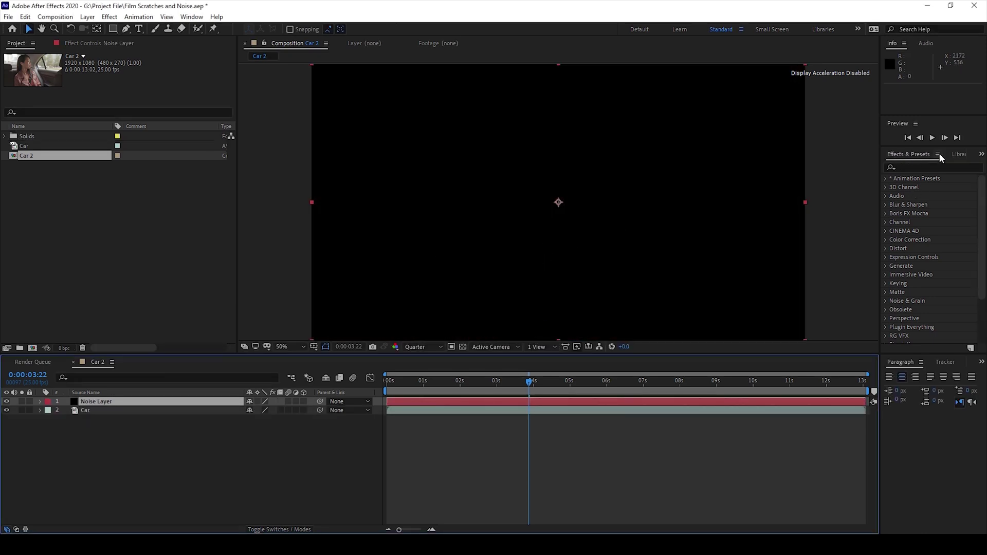
Step: Search Effects & Presets for 'fractal' and drag Fractal Noise onto the viewer
left_click(915, 166)
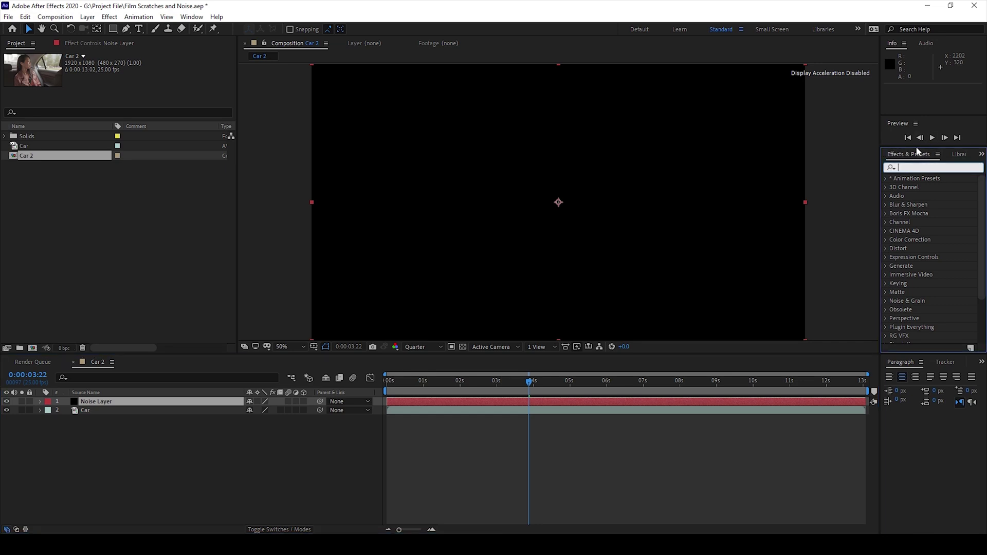
left_click(191, 17)
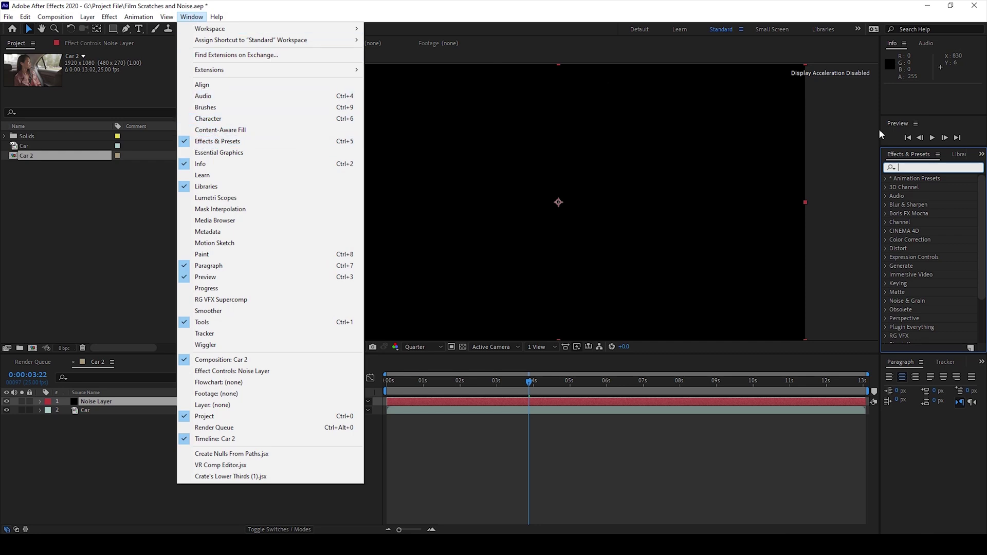
left_click(908, 167)
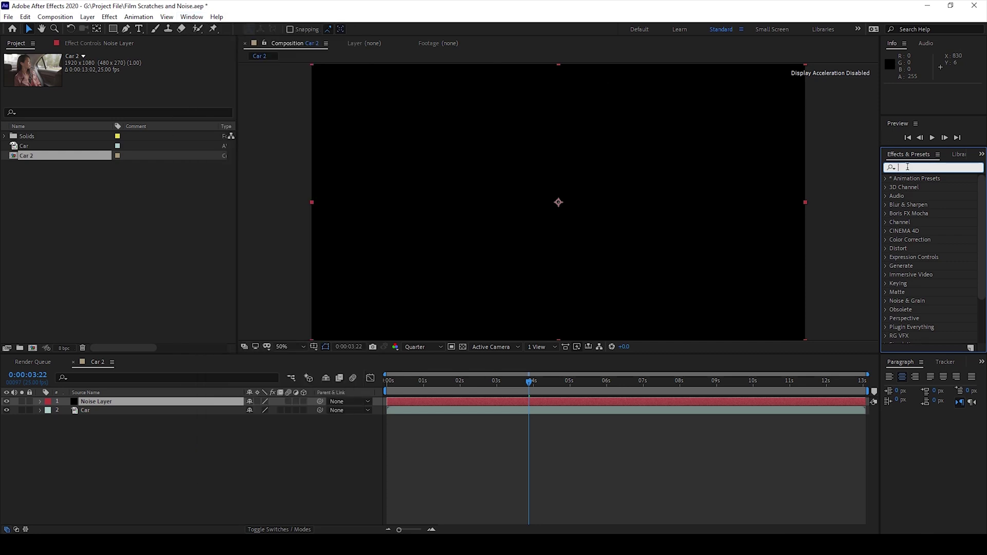
type("fractal nois")
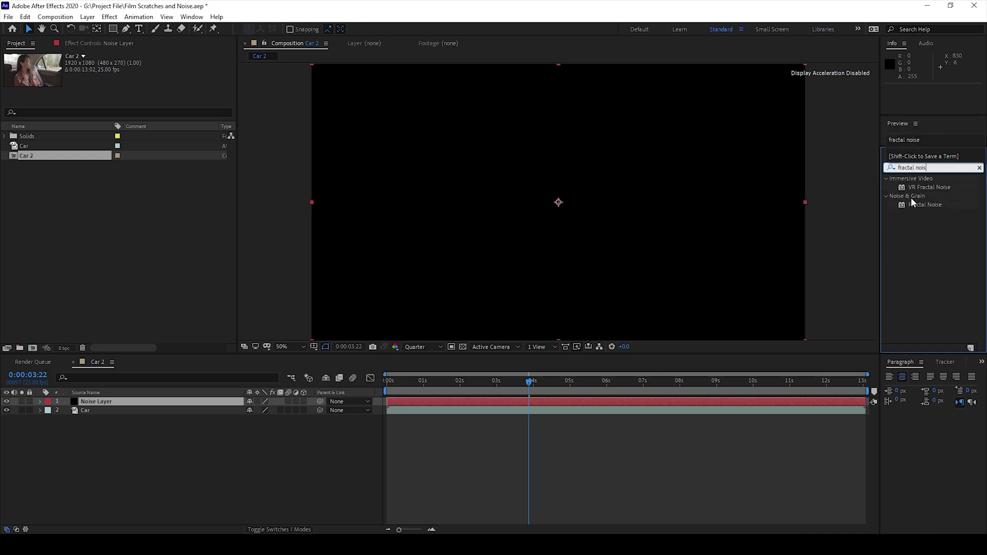
left_click_drag(915, 203, 745, 216)
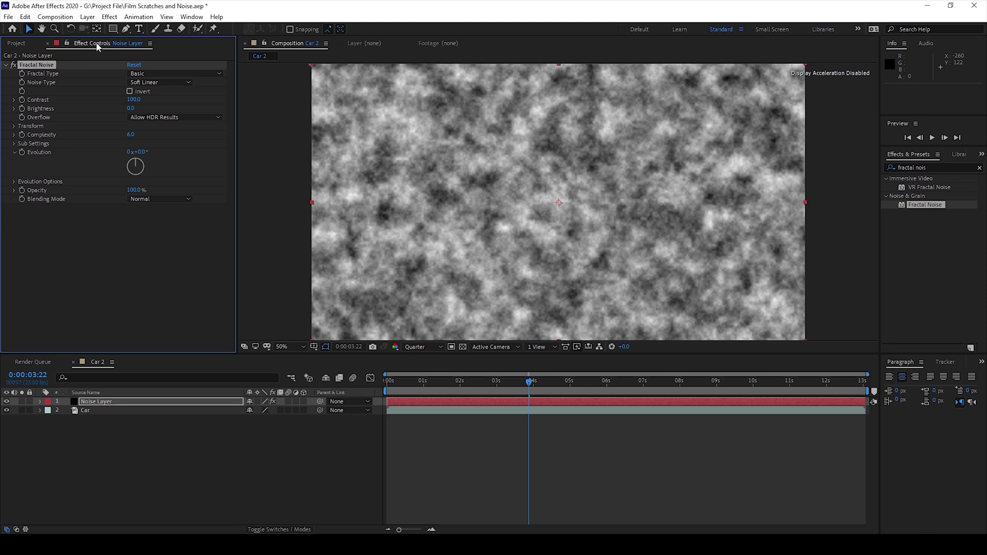
Step: Set Fractal Noise Contrast to 600 and Brightness to -200
left_click(134, 99)
type("600")
key("Return")
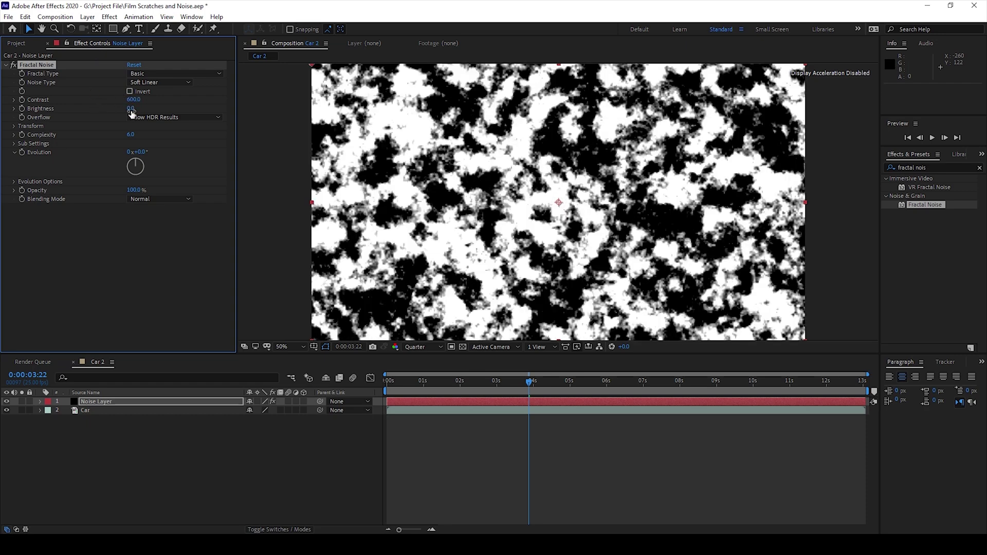
left_click(130, 109)
type("-20")
key("Return")
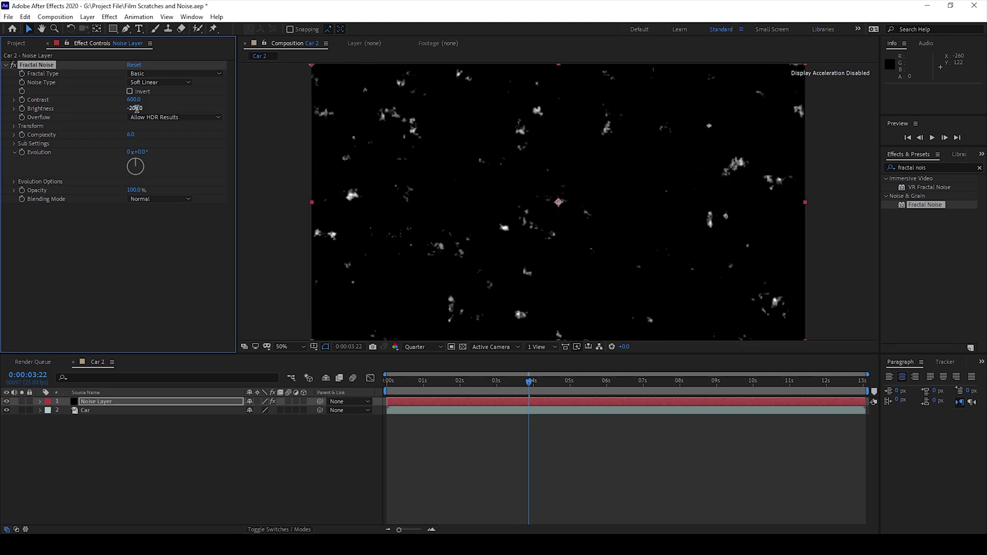
key("Return")
Step: Switch the viewer resolution to Full and preview the noise
left_click(424, 348)
left_click(424, 370)
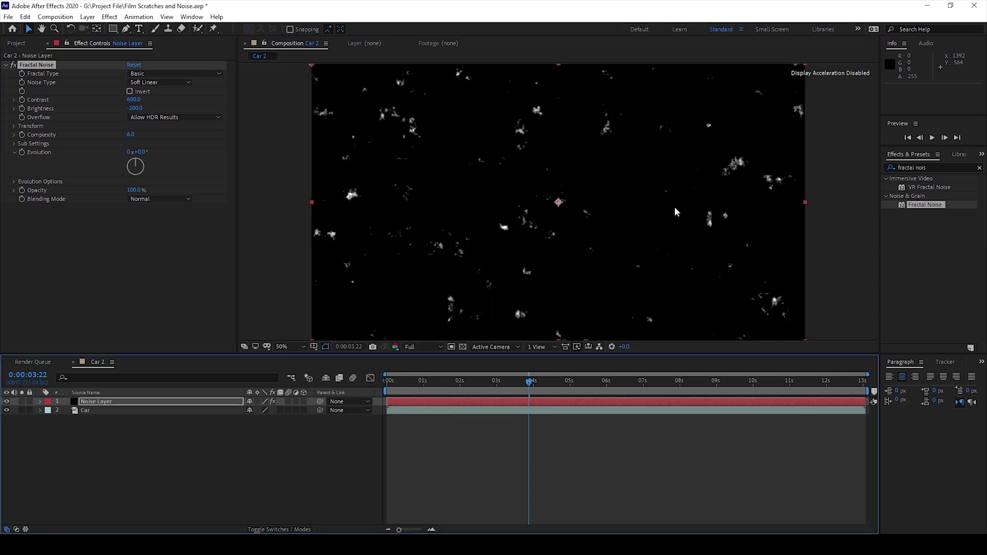
key("space")
key("space")
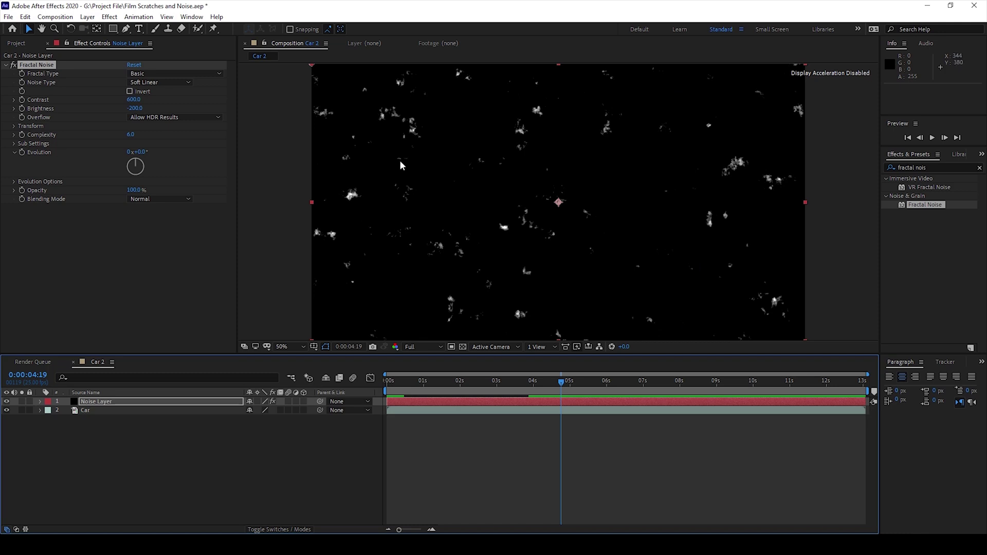
Step: Give Random Seed under Evolution Options the expression time*150, then return to the start
left_click(14, 182)
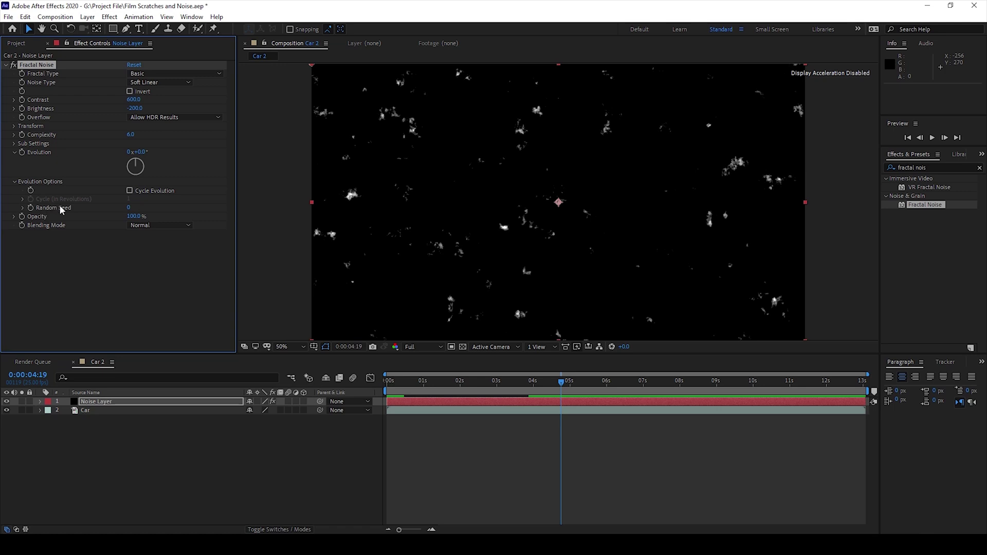
left_click(31, 207, "alt")
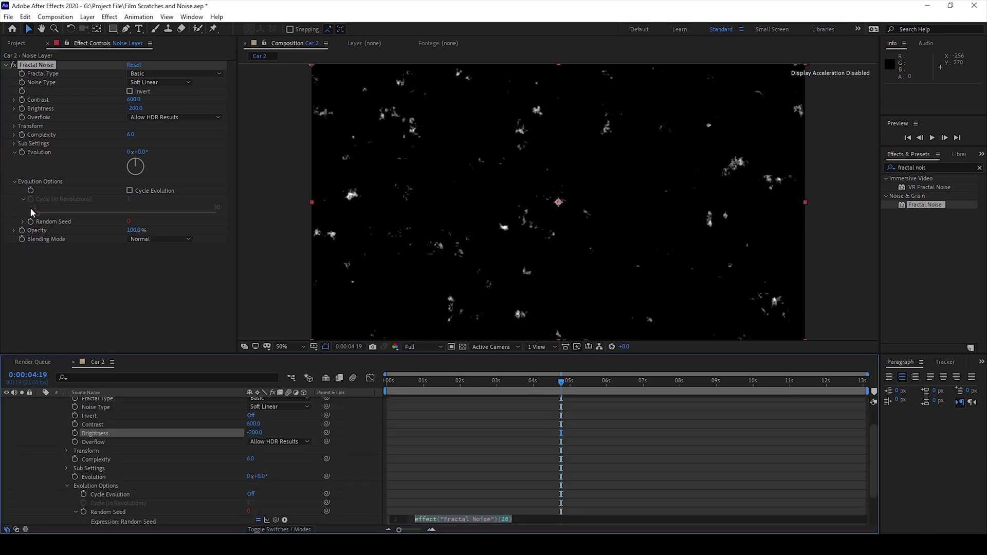
scroll(482, 506, "down", 1)
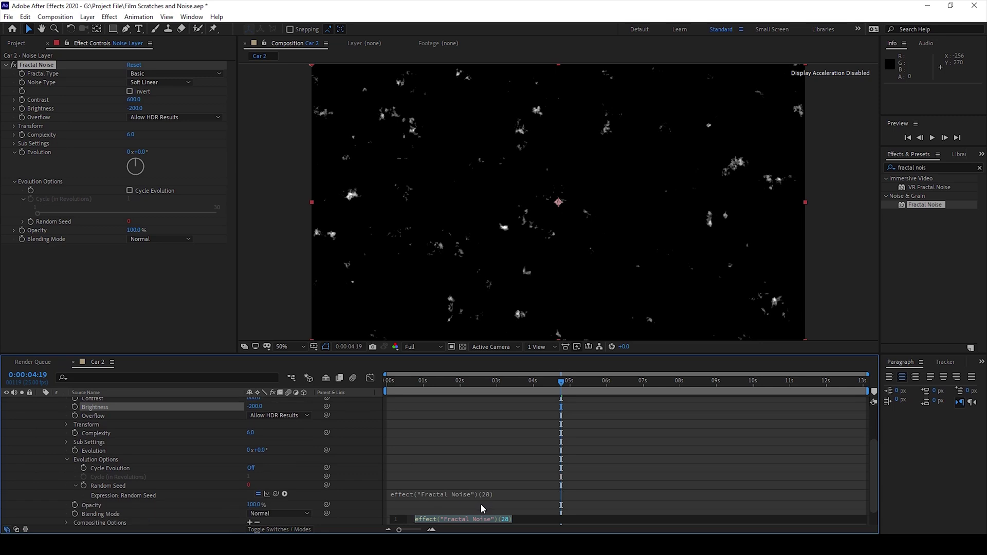
left_click(426, 495)
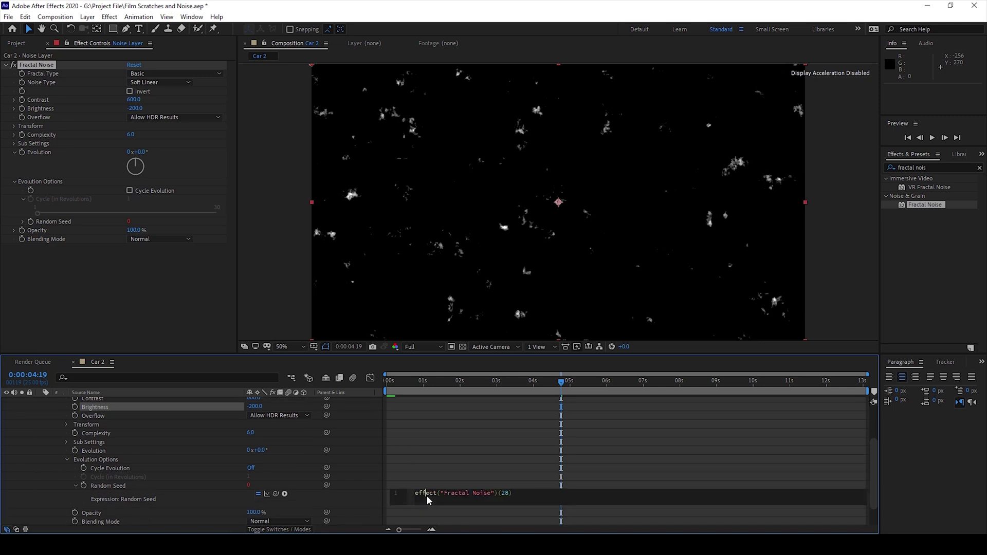
key("ctrl+a")
type("time*1")
left_click(424, 458)
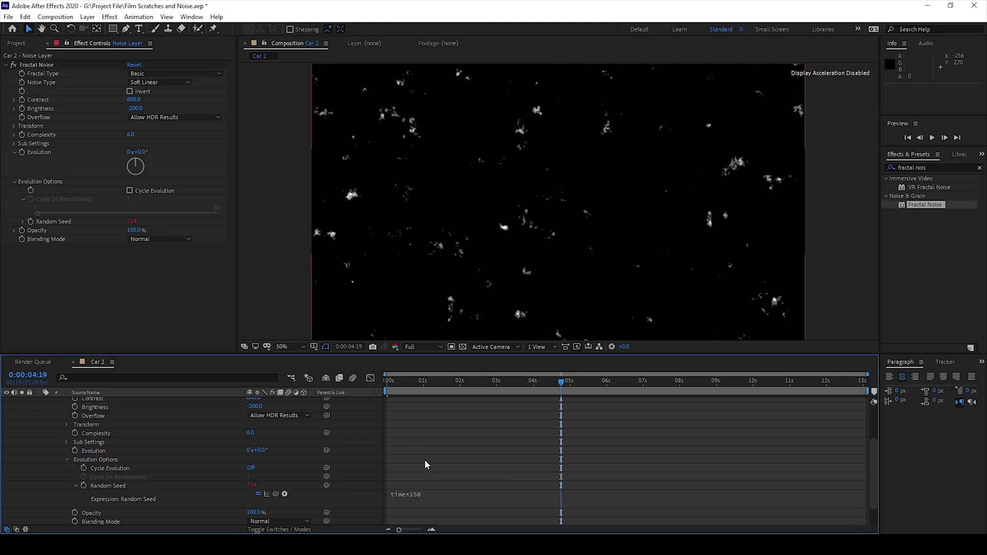
key("Home")
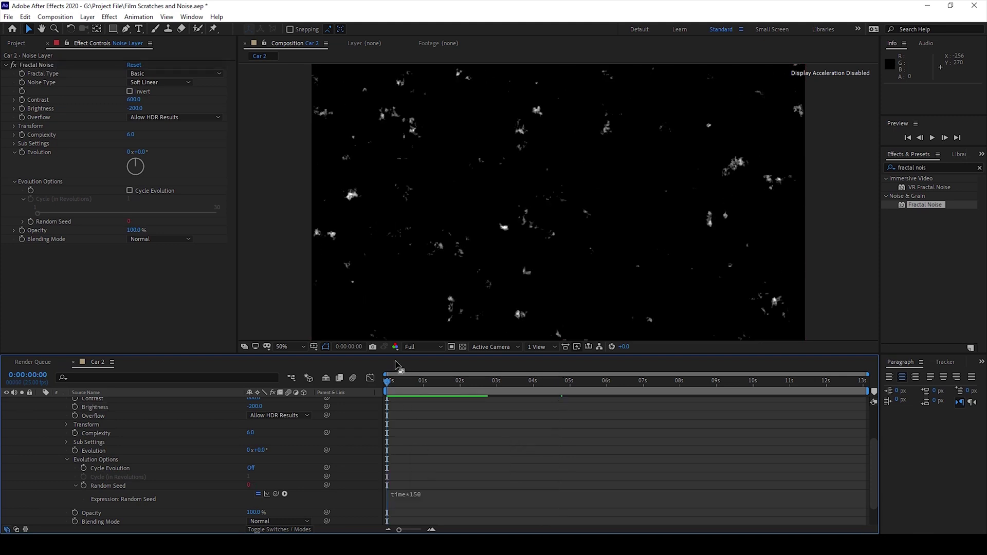
Step: Preview the flickering specks, then set the Fractal Noise opacity to 60%
key("space")
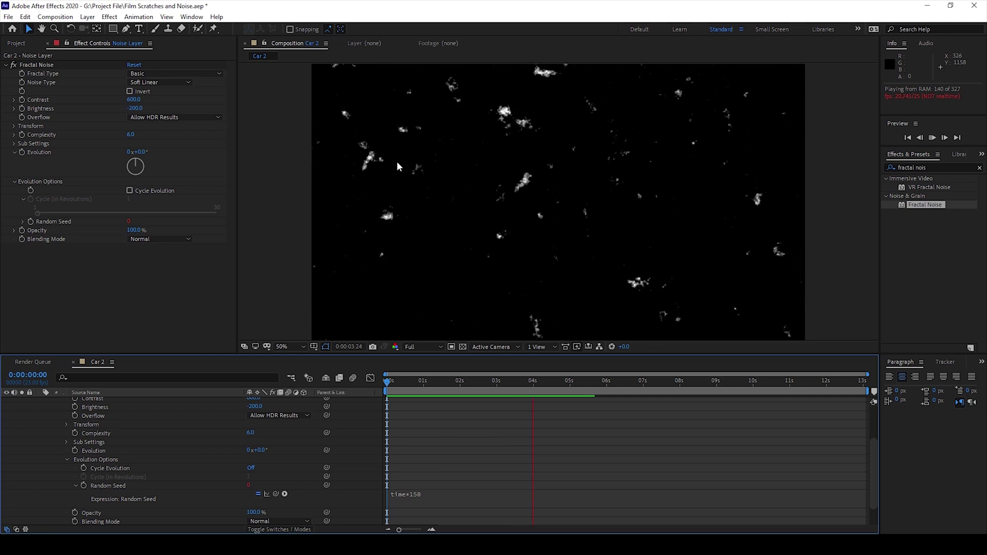
key("space")
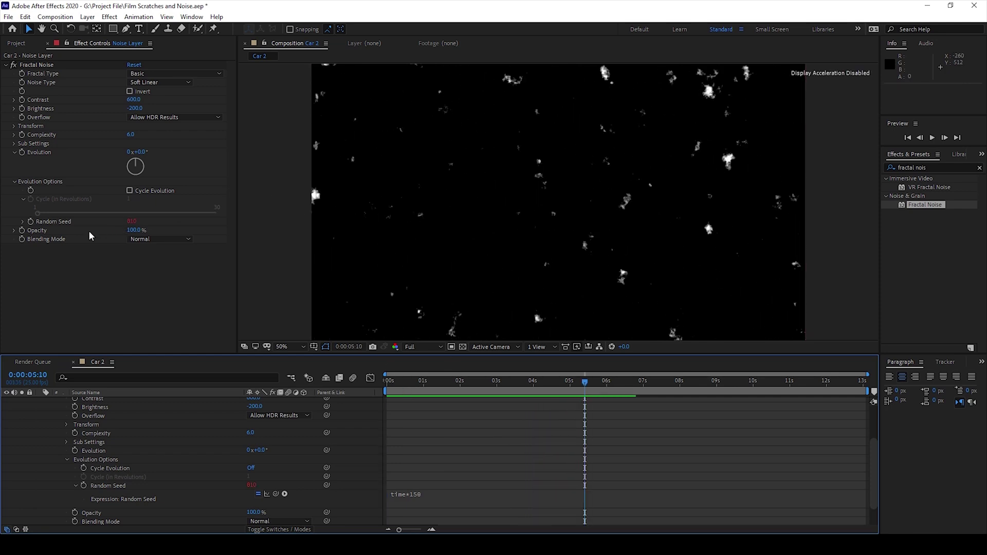
left_click(116, 231)
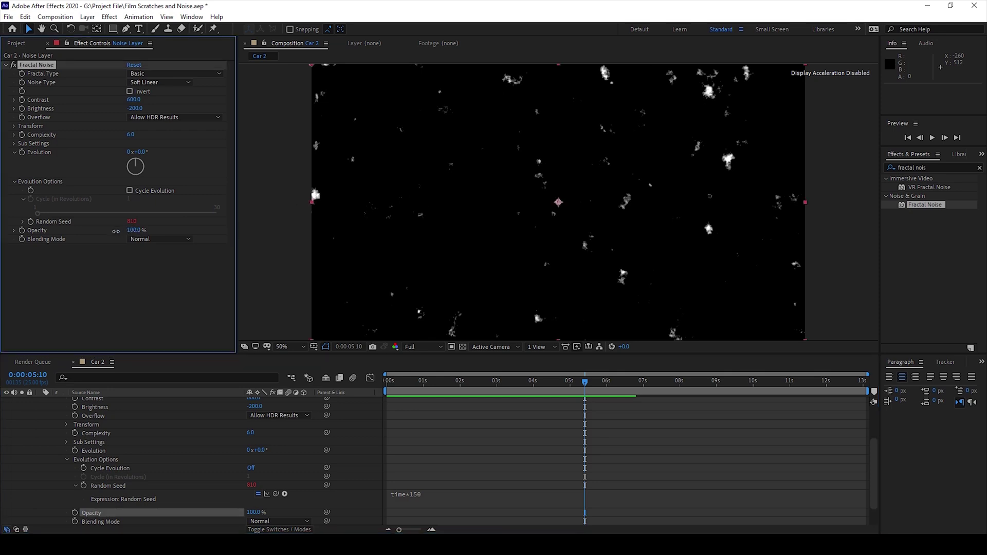
left_click_drag(115, 231, 121, 249)
left_click(132, 230)
double_click(132, 230)
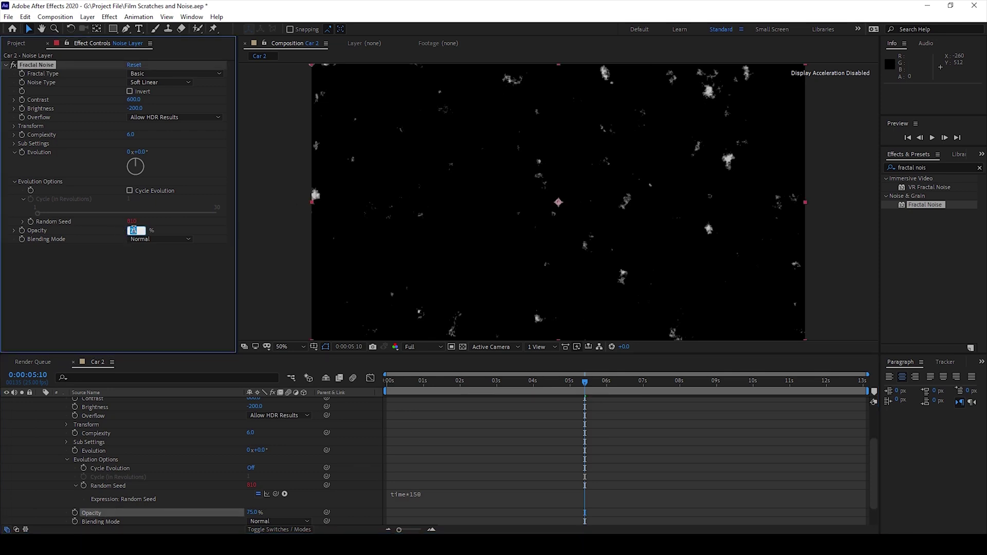
type("60")
key("Return")
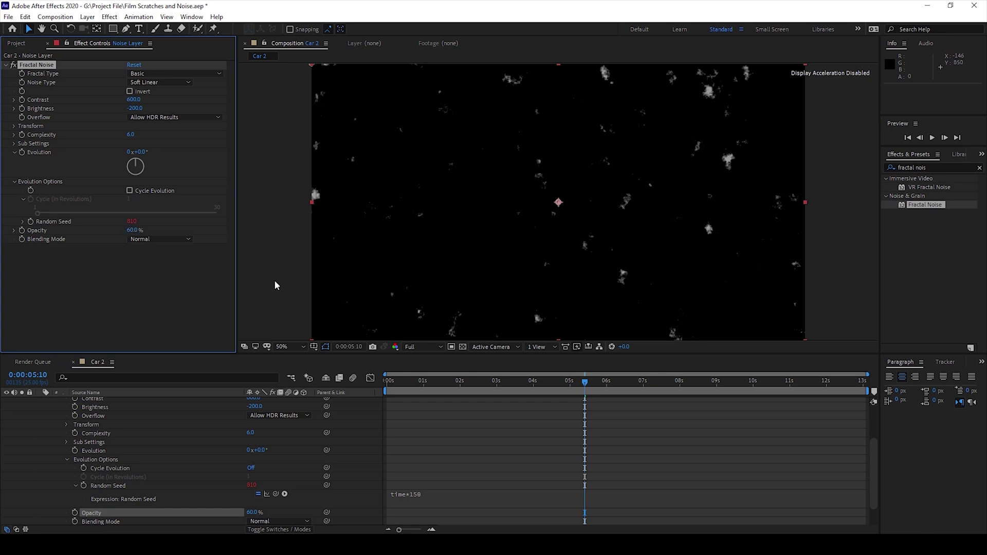
scroll(215, 426, "up", 3)
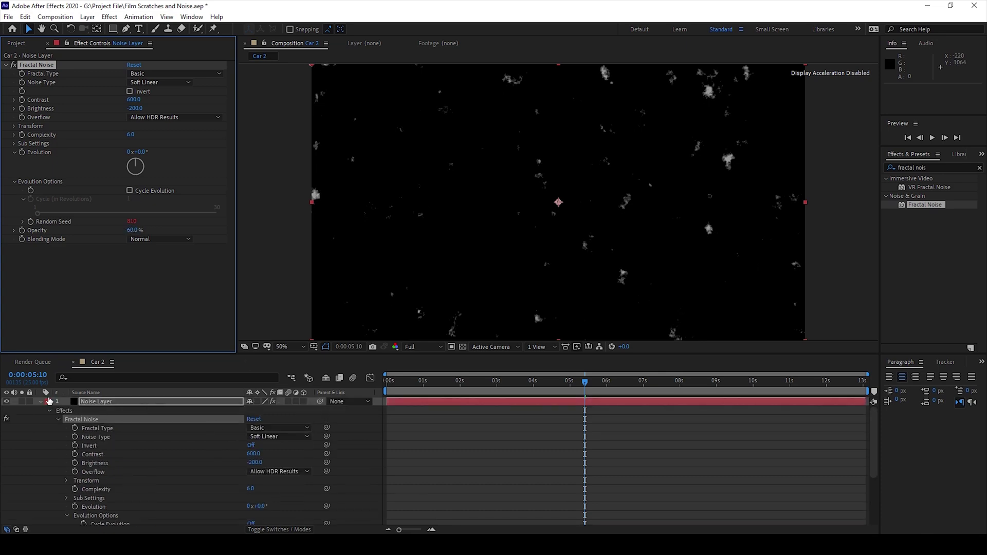
Step: Set the Noise Layer's blending mode to Screen
left_click(40, 403)
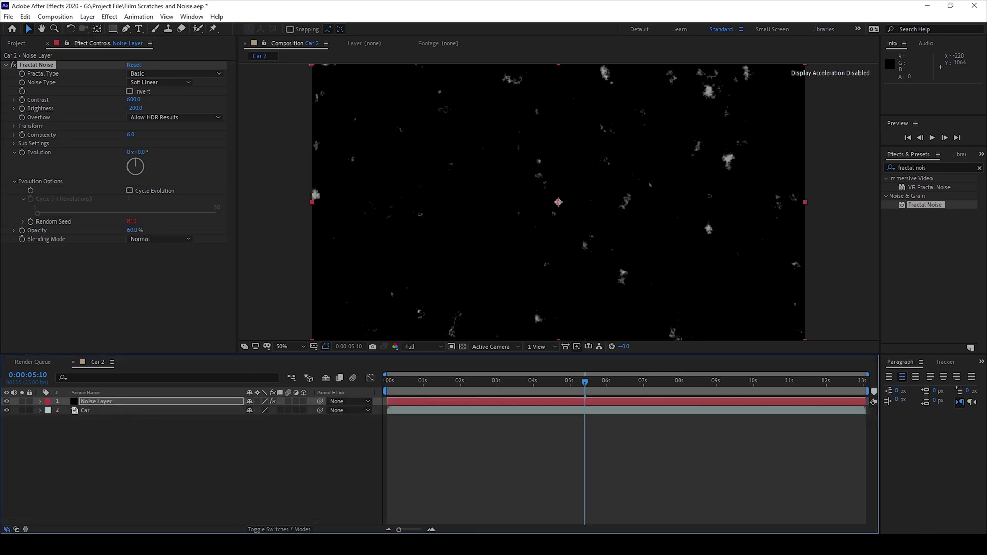
left_click(280, 529)
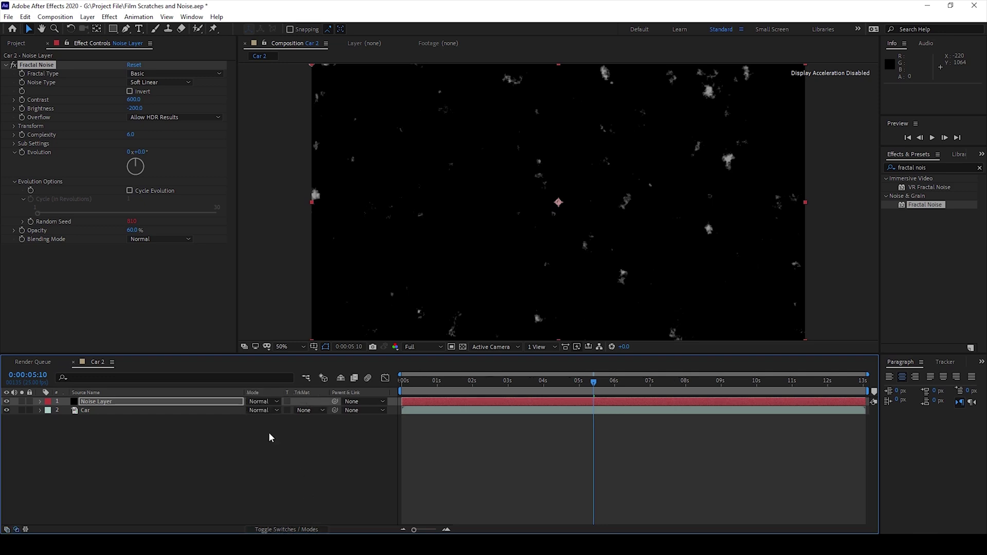
left_click(267, 402)
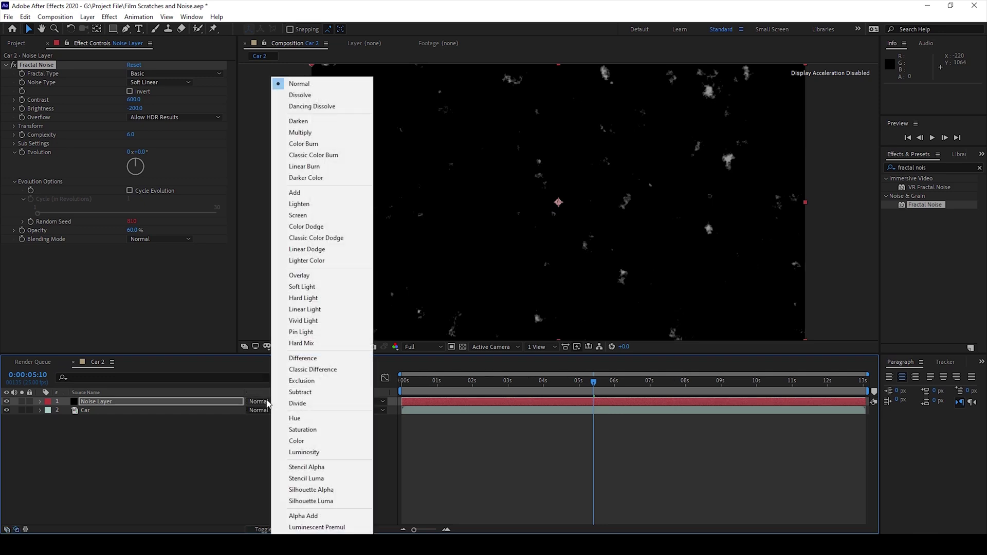
left_click(309, 215)
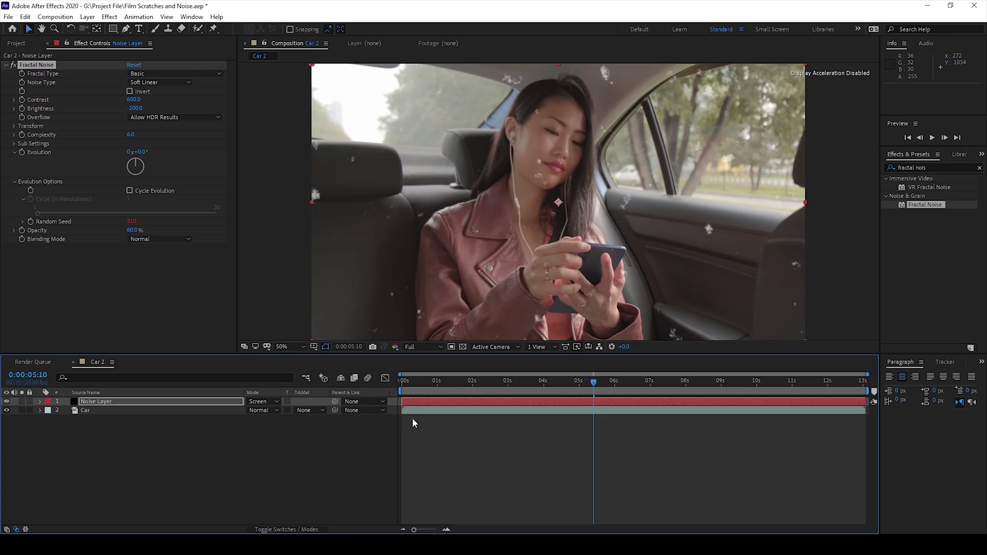
Step: Play a preview of the composition from the start
left_click(408, 388)
key("space")
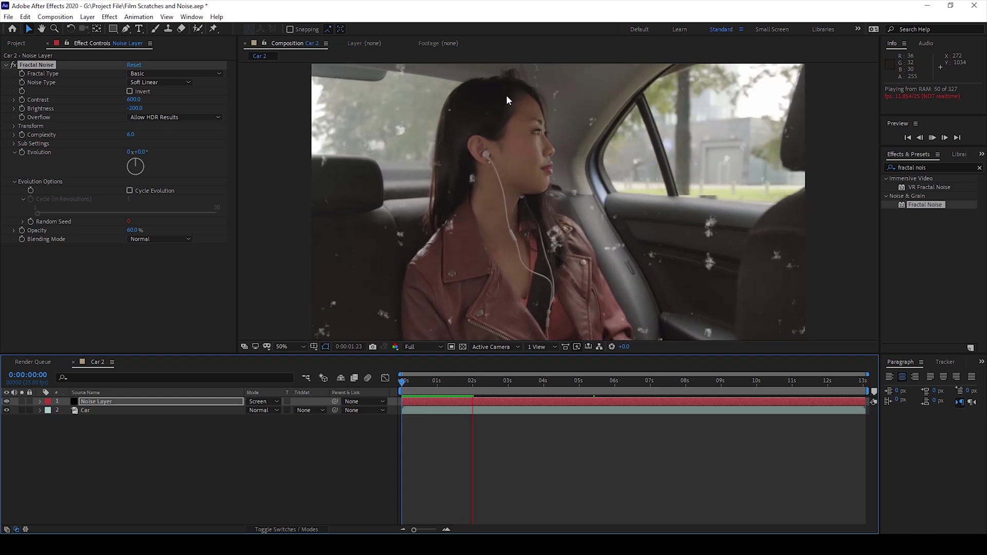
key("space")
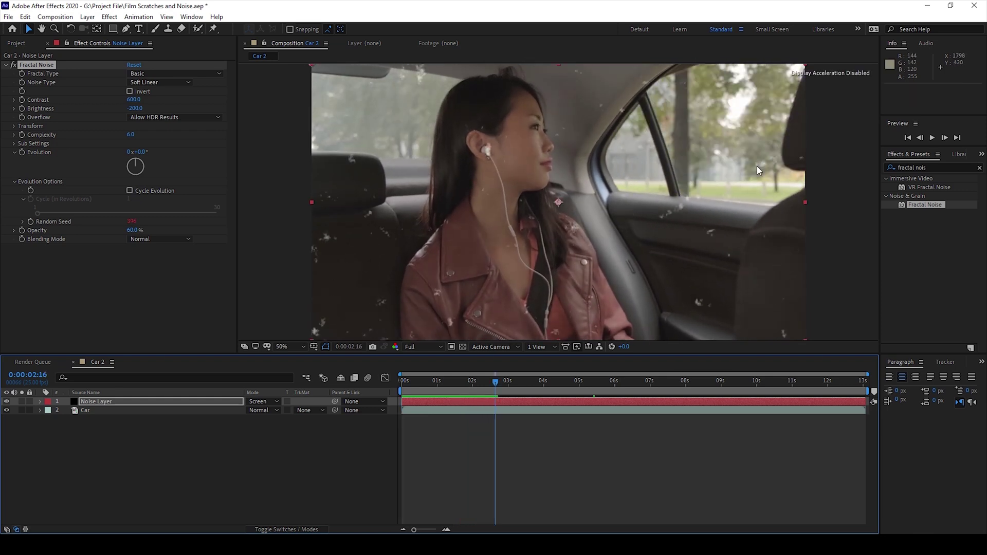
Step: Apply the Noise effect to Noise Layer, deleting the duplicate Noise 2
left_click(903, 170)
left_click(908, 168)
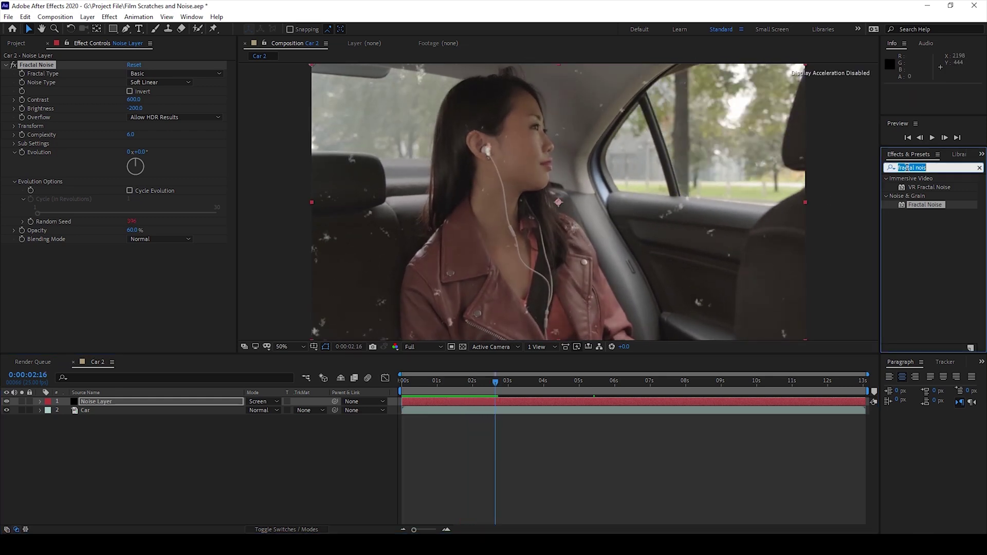
type("noise")
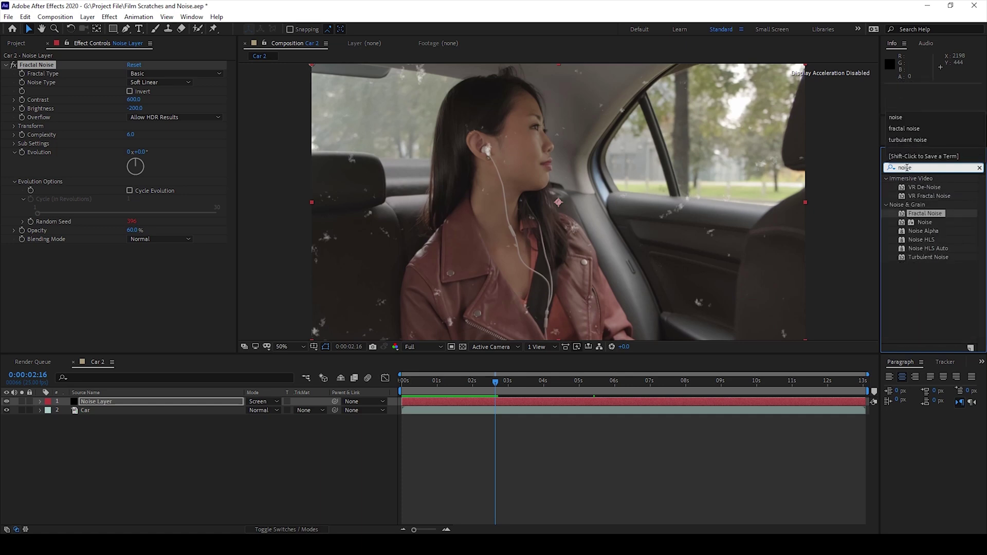
left_click(924, 224)
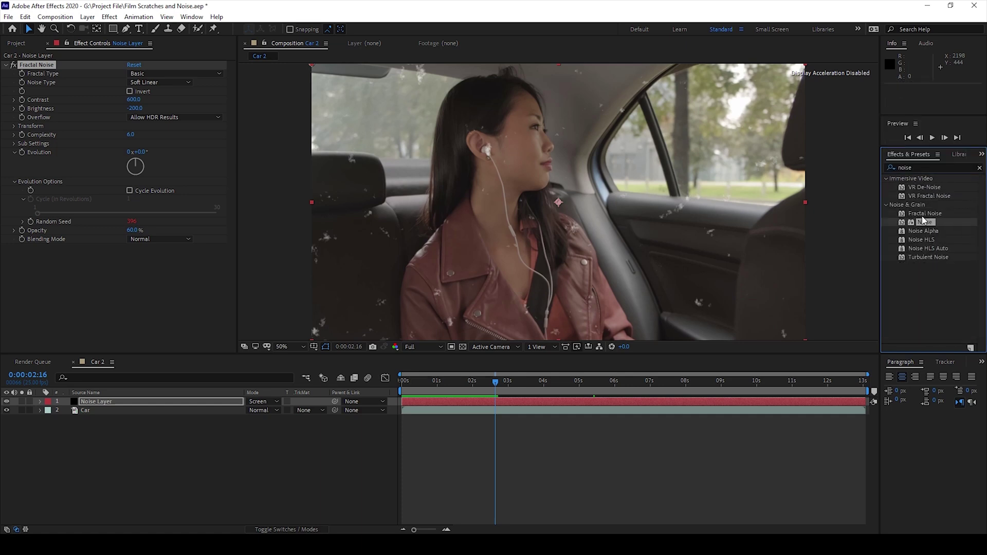
double_click(924, 224)
left_click_drag(924, 224, 741, 229)
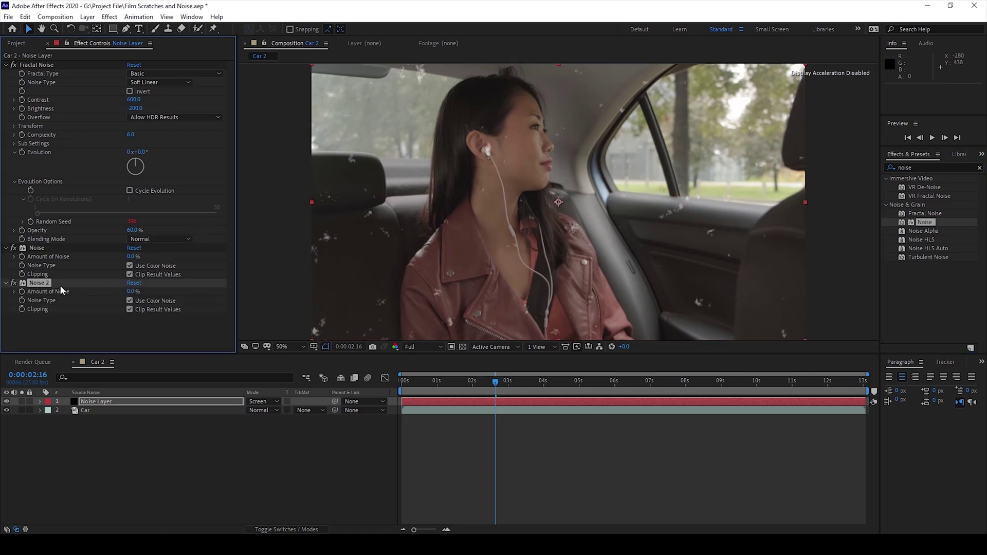
key("Delete")
Step: Set Amount of Noise to 60% and preview the grain from the start
left_click(133, 257)
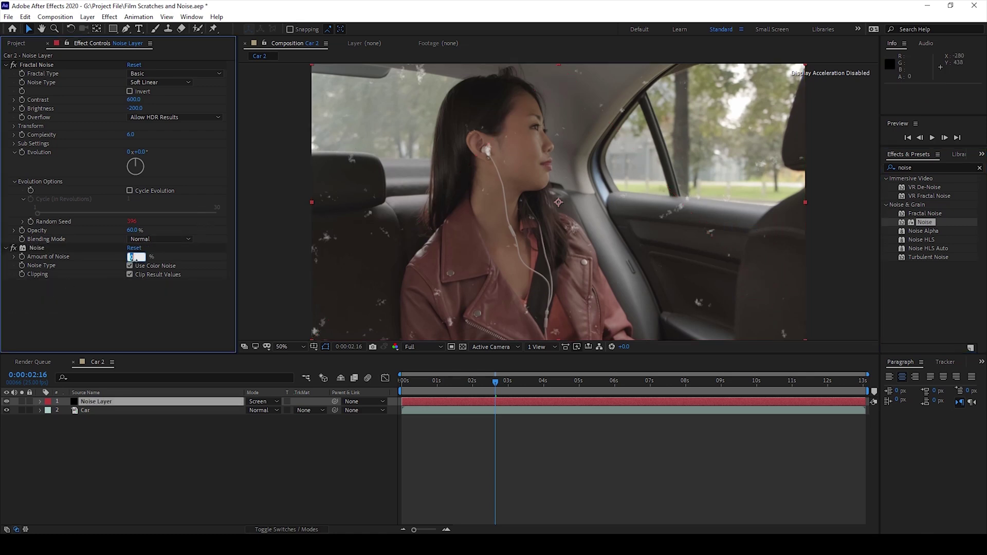
type("60")
key("Return")
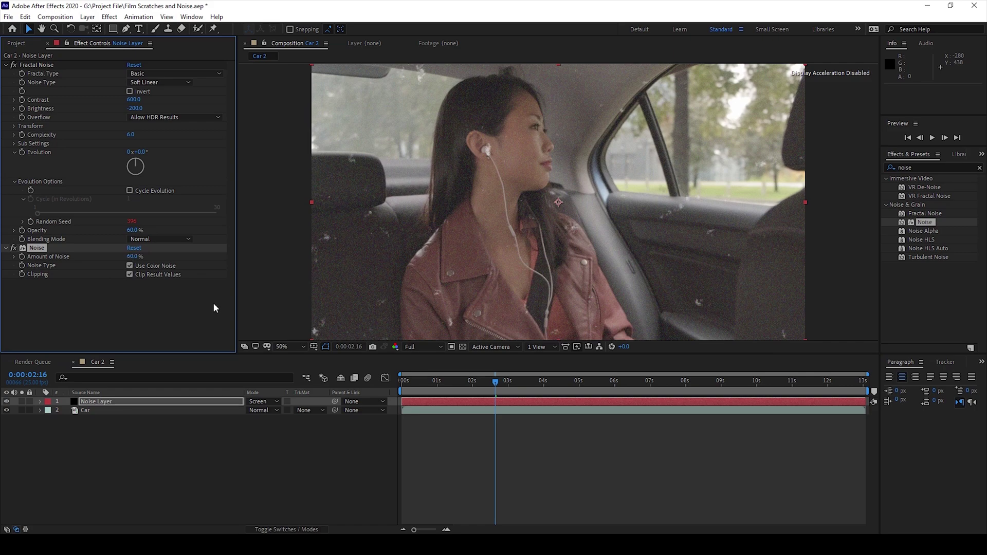
left_click(391, 391)
key("Home")
key("space")
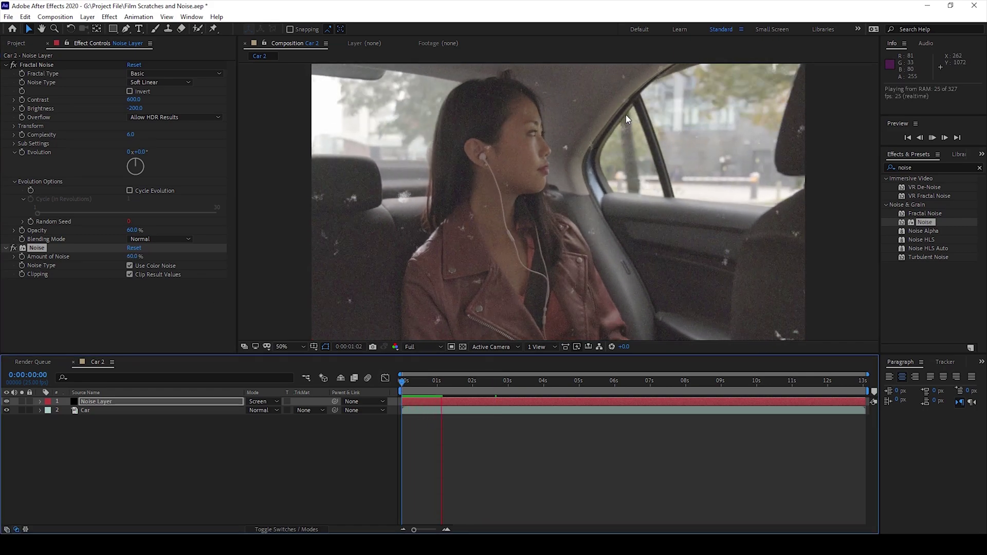
key("space")
key("space")
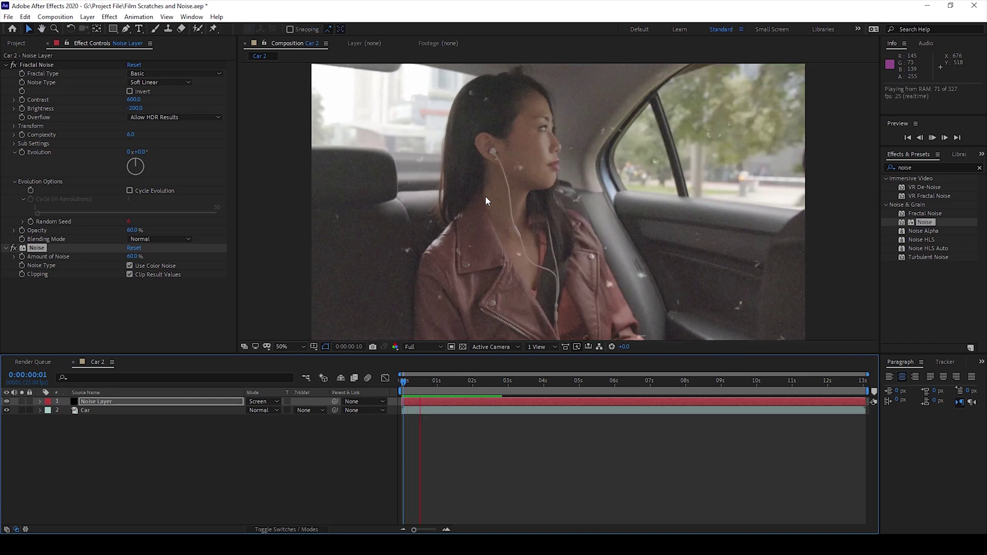
left_click(616, 156)
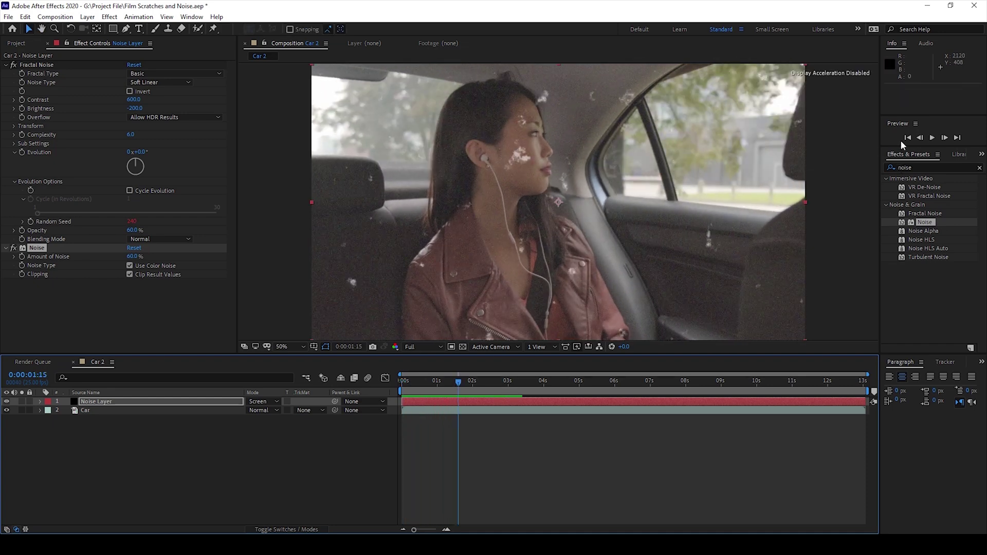
Step: Search for 'hue' and drag Hue/Saturation onto the Car layer
left_click(910, 167)
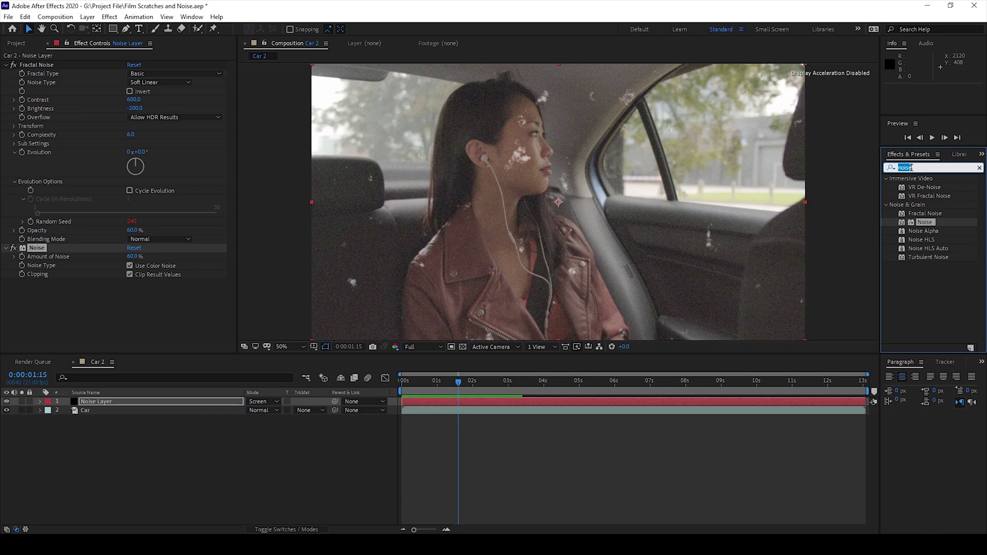
type("hue")
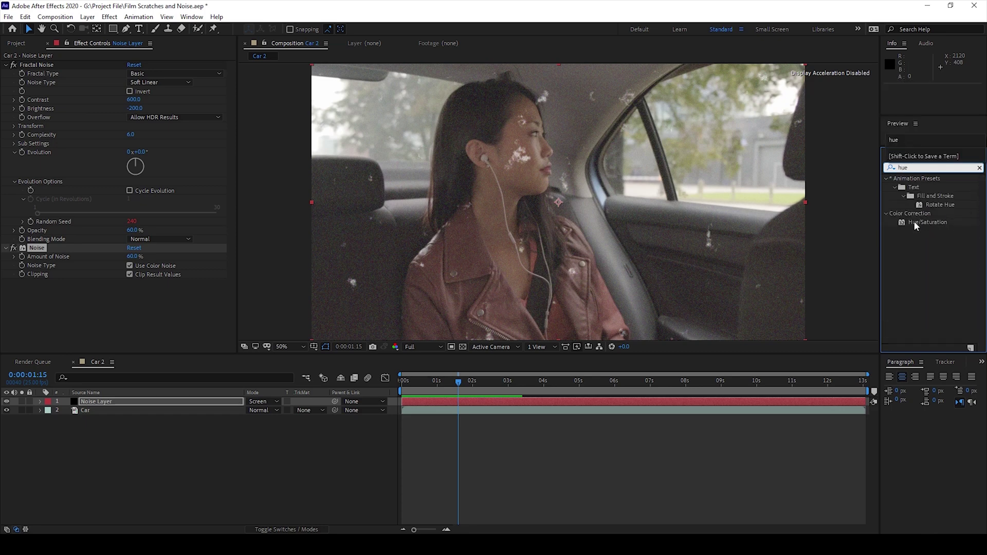
left_click_drag(914, 221, 808, 415)
Step: Lower the Car layer's Master Saturation to -40 and preview from the start
left_click(745, 402)
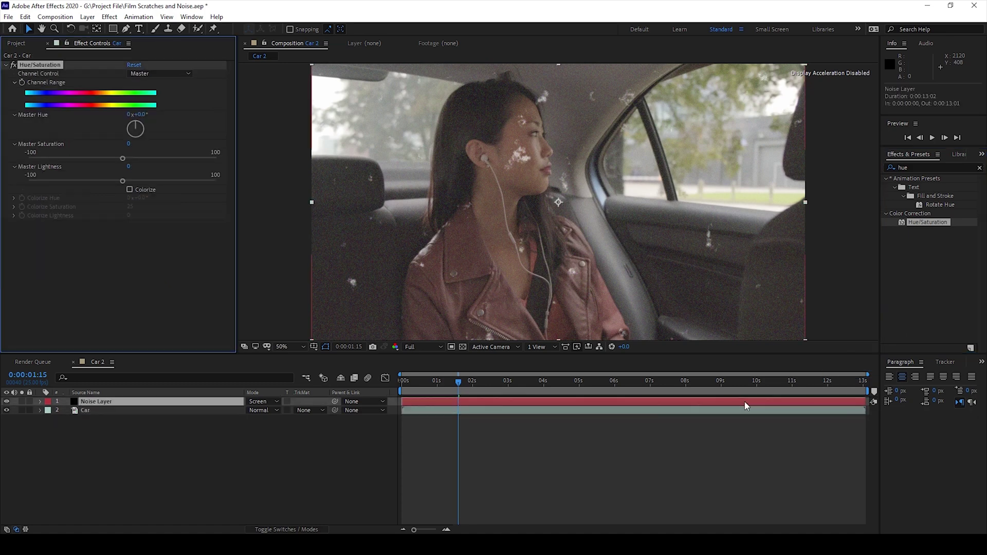
left_click(99, 410)
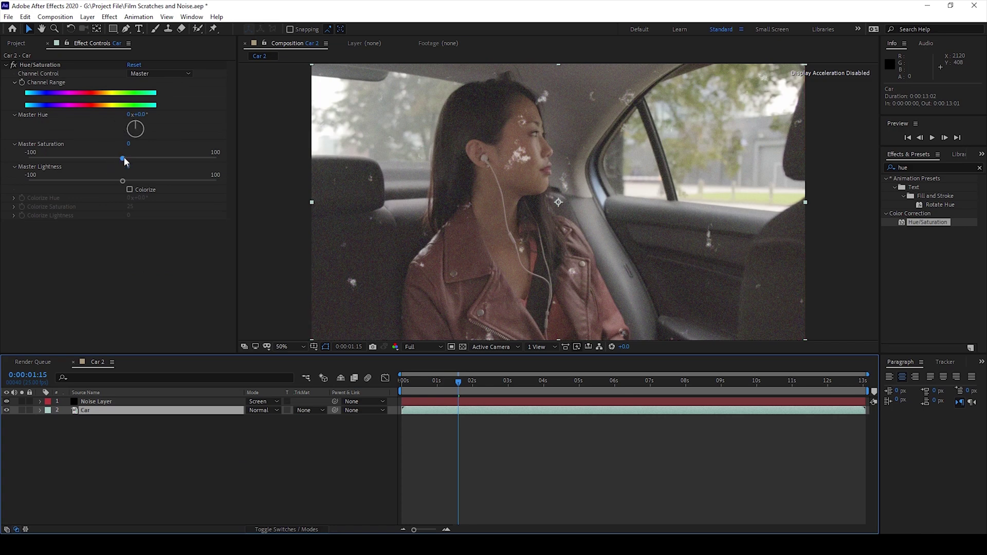
left_click_drag(125, 157, 88, 153)
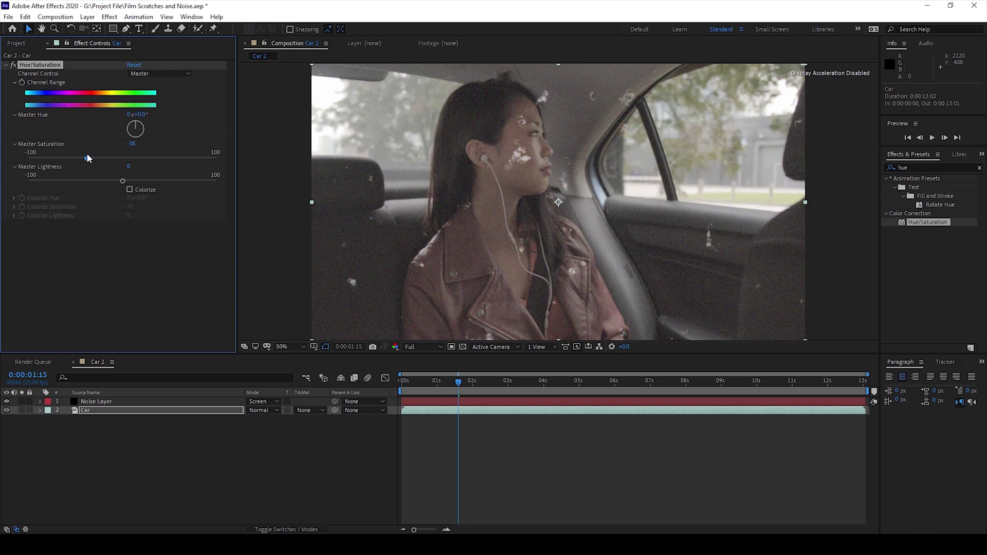
left_click(455, 457)
left_click(404, 382)
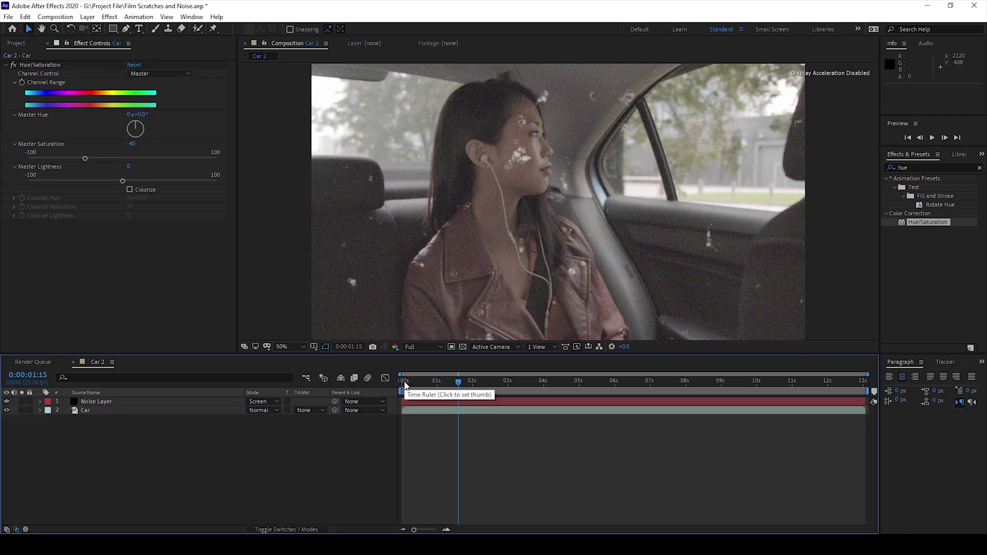
key("space")
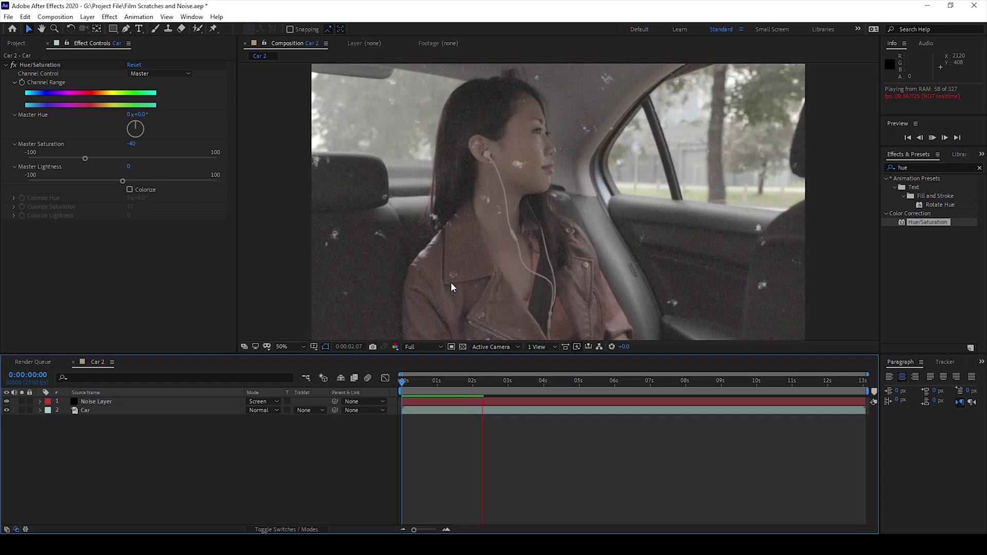
left_click(402, 381)
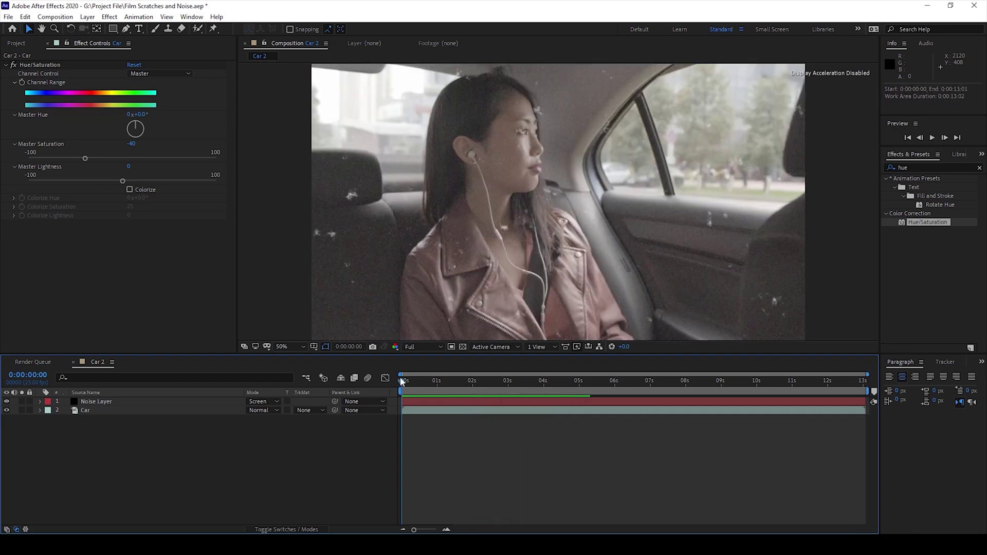
key("space")
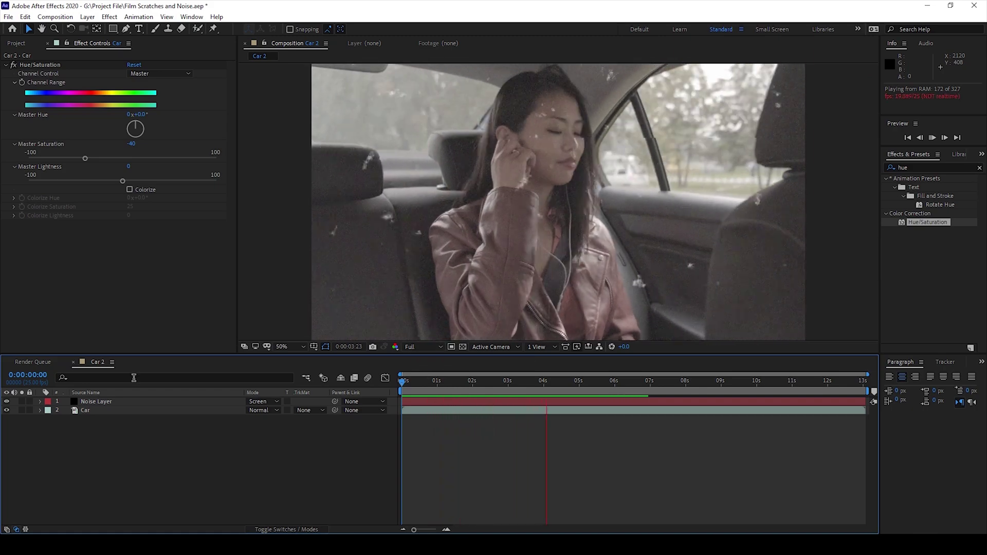
left_click(402, 383)
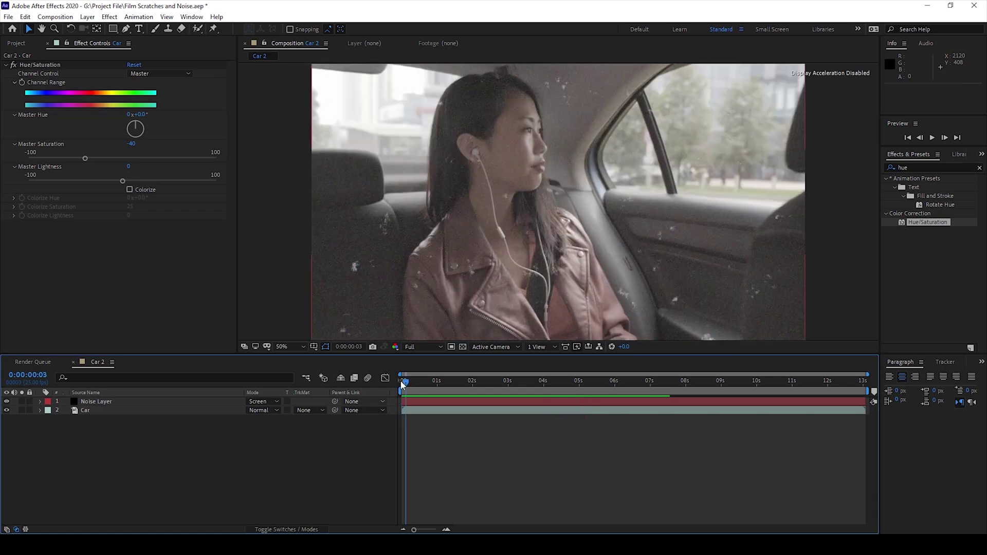